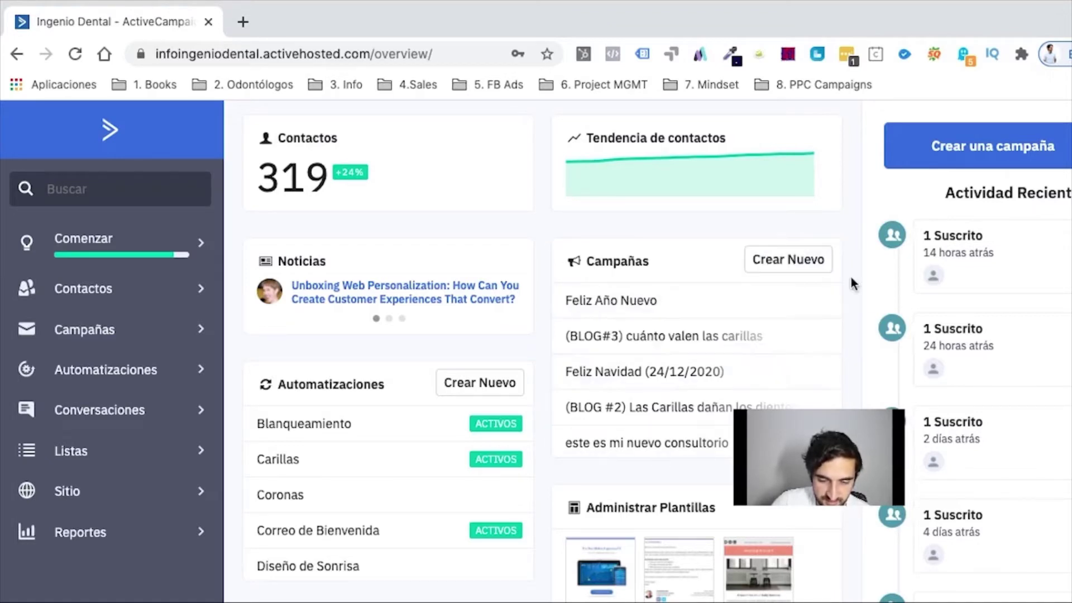
Step: Scroll the dashboard's Automatizaciones widget and open the Mejores Contactos Interacción ranking dropdown
{"action": "scroll", "coordinate": [469, 516], "scroll_direction": "down", "scroll_amount": 3}
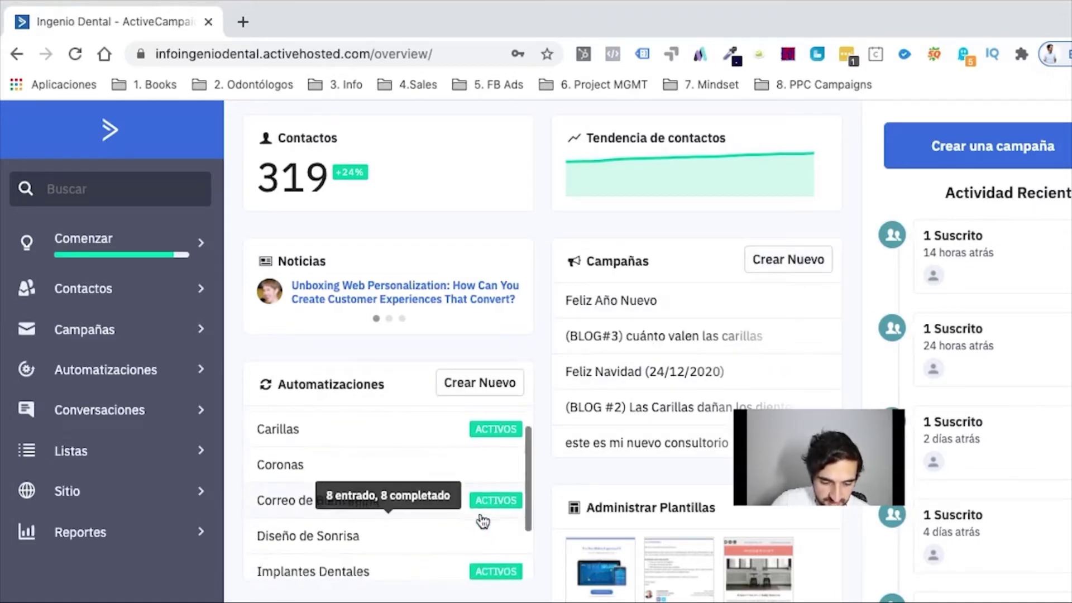
{"action": "scroll", "coordinate": [533, 597], "scroll_direction": "down", "scroll_amount": 2}
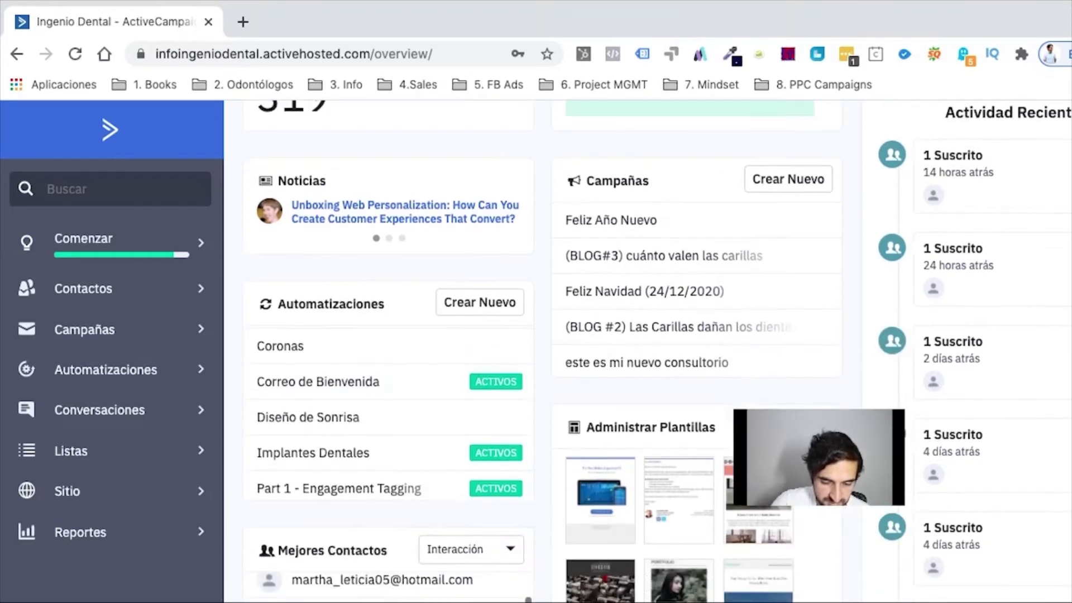
{"action": "left_click", "coordinate": [511, 553]}
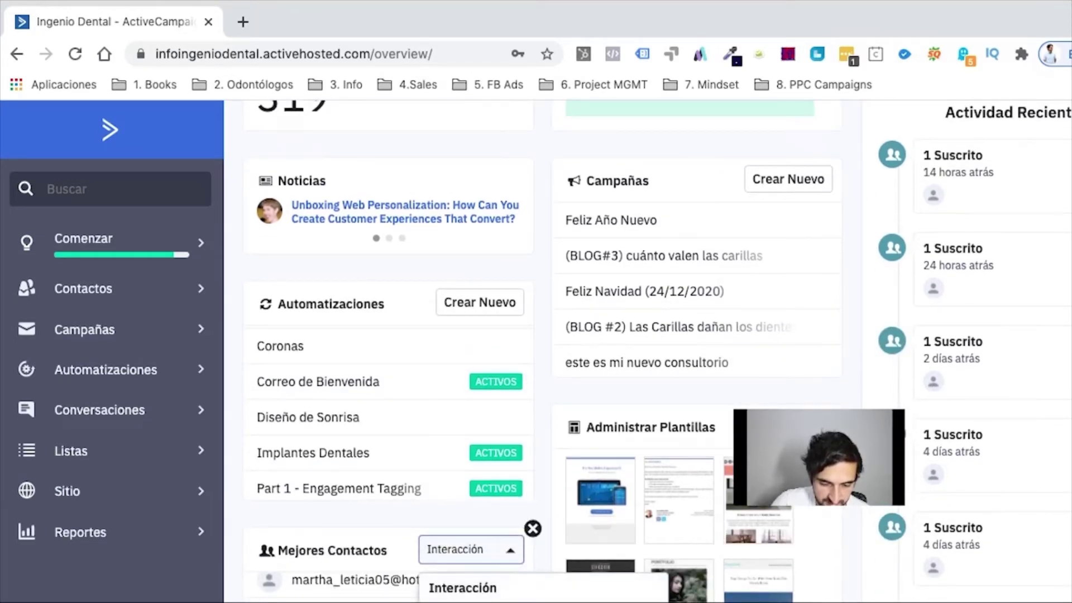
{"action": "scroll", "coordinate": [865, 398], "scroll_direction": "up", "scroll_amount": 2}
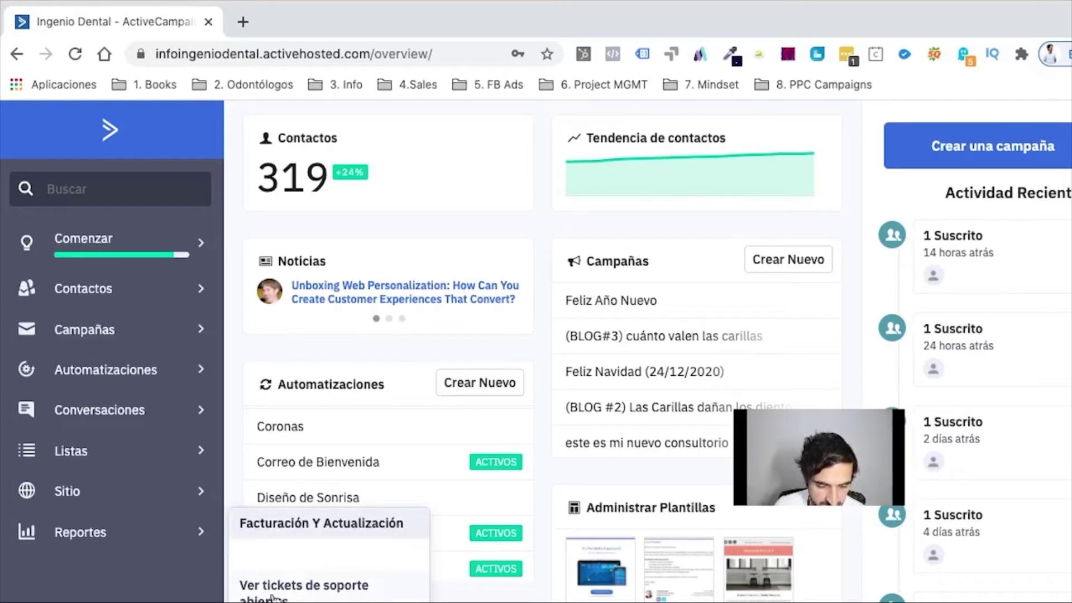
Step: Review the Cuenta account settings fields, then switch to the Direcciones settings page
{"action": "left_click", "coordinate": [287, 524]}
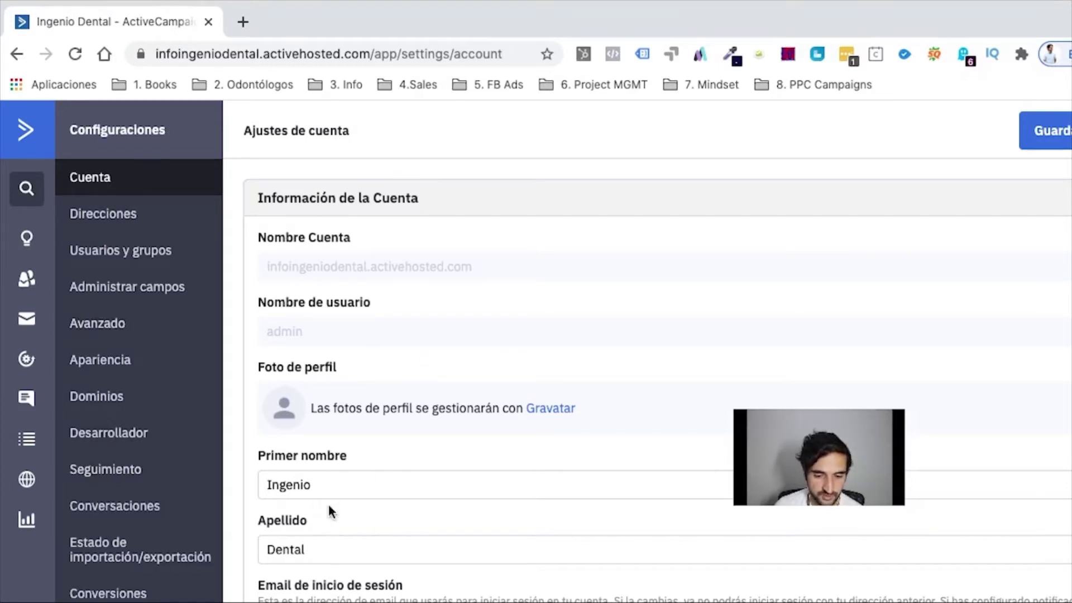
{"action": "scroll", "coordinate": [325, 457], "scroll_direction": "down", "scroll_amount": 5}
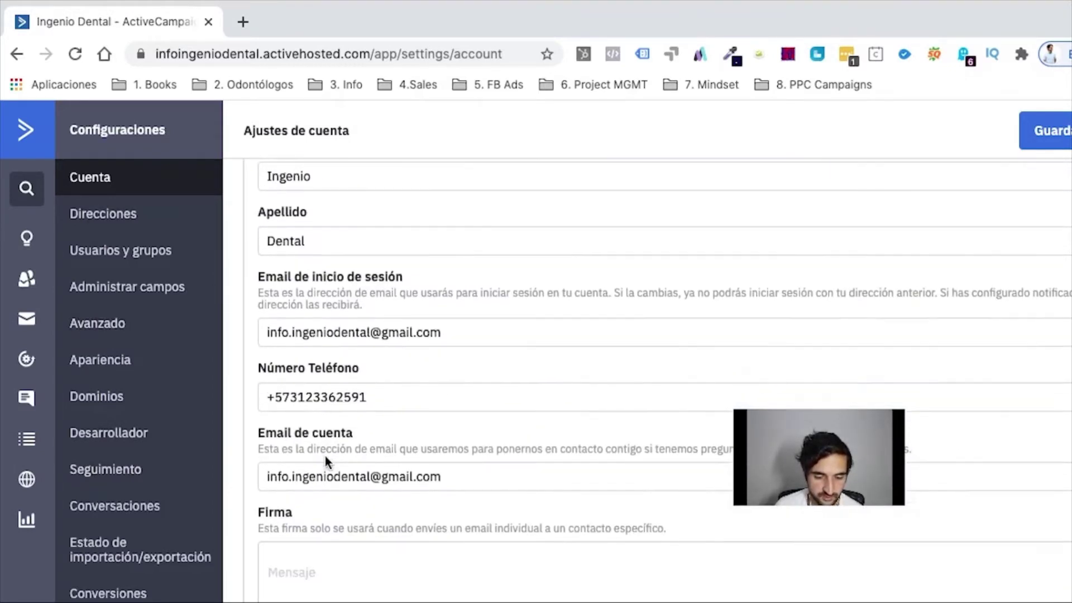
{"action": "scroll", "coordinate": [319, 437], "scroll_direction": "down", "scroll_amount": 6}
{"action": "scroll", "coordinate": [319, 437], "scroll_direction": "up", "scroll_amount": 3}
{"action": "scroll", "coordinate": [320, 439], "scroll_direction": "up", "scroll_amount": 6}
{"action": "left_click", "coordinate": [144, 222]}
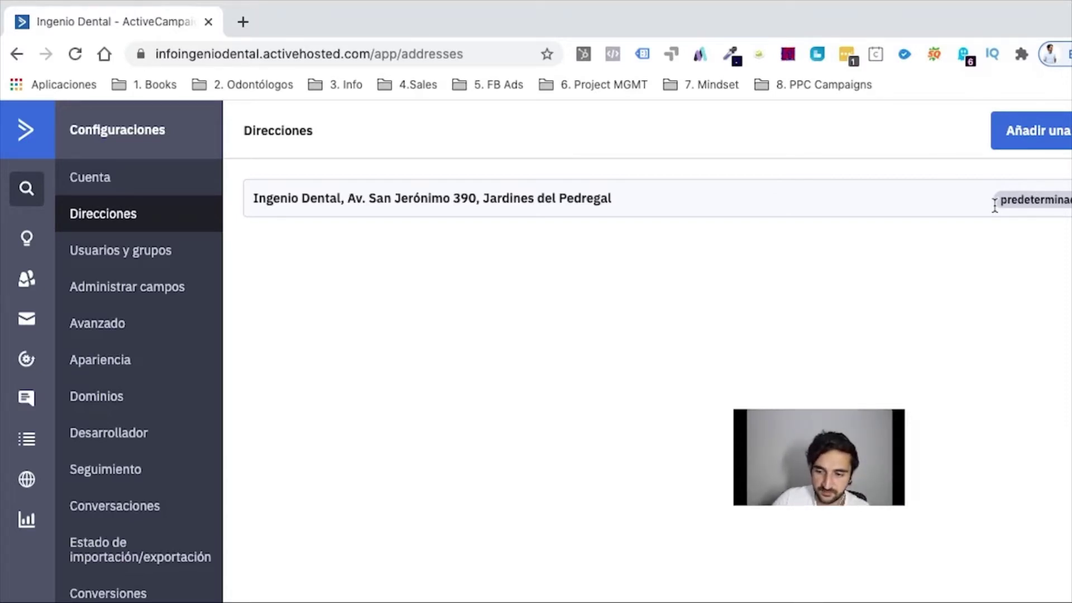
Step: Expand the default address and replace its street line with the new street and interior number
{"action": "left_click", "coordinate": [1033, 199]}
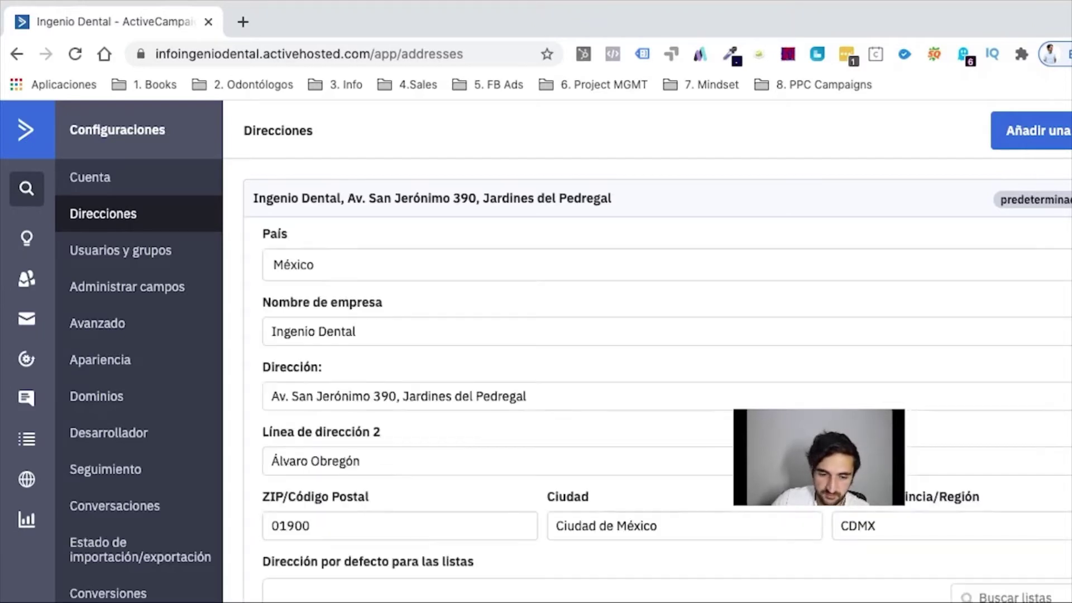
{"action": "left_click", "coordinate": [426, 393]}
{"action": "triple_click", "coordinate": [426, 394]}
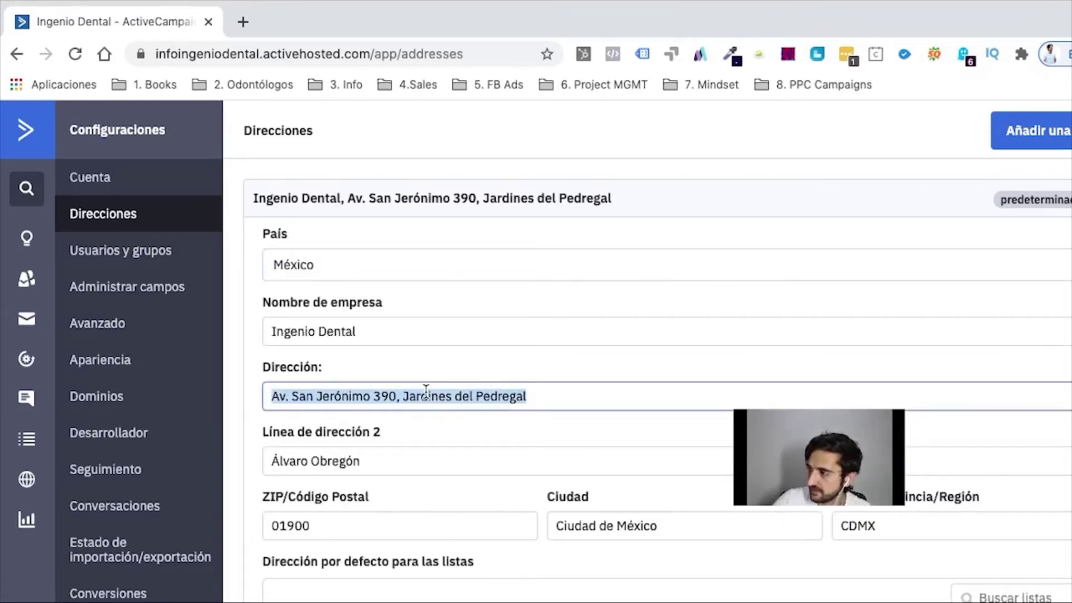
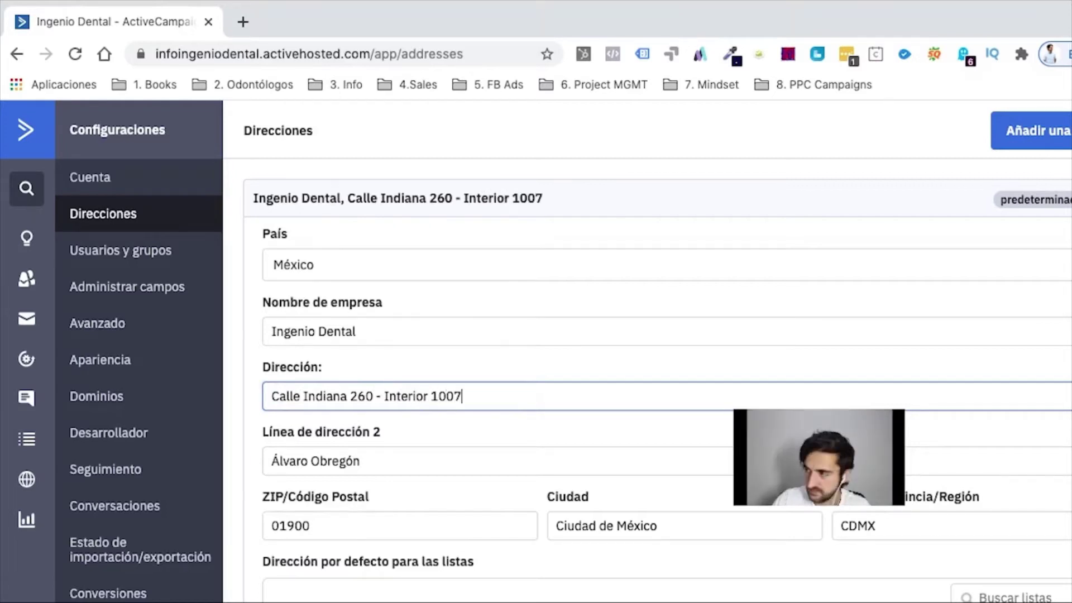
Step: Fill in the new second address line and postal code for the default address
{"action": "triple_click", "coordinate": [312, 463]}
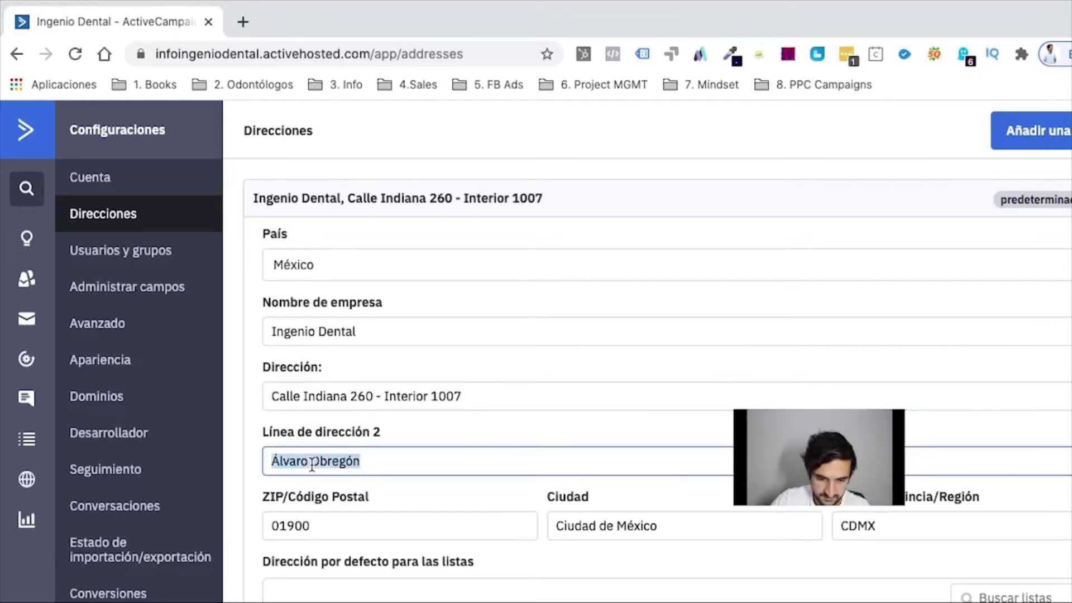
{"action": "type", "text": "Ciudad de los D"}
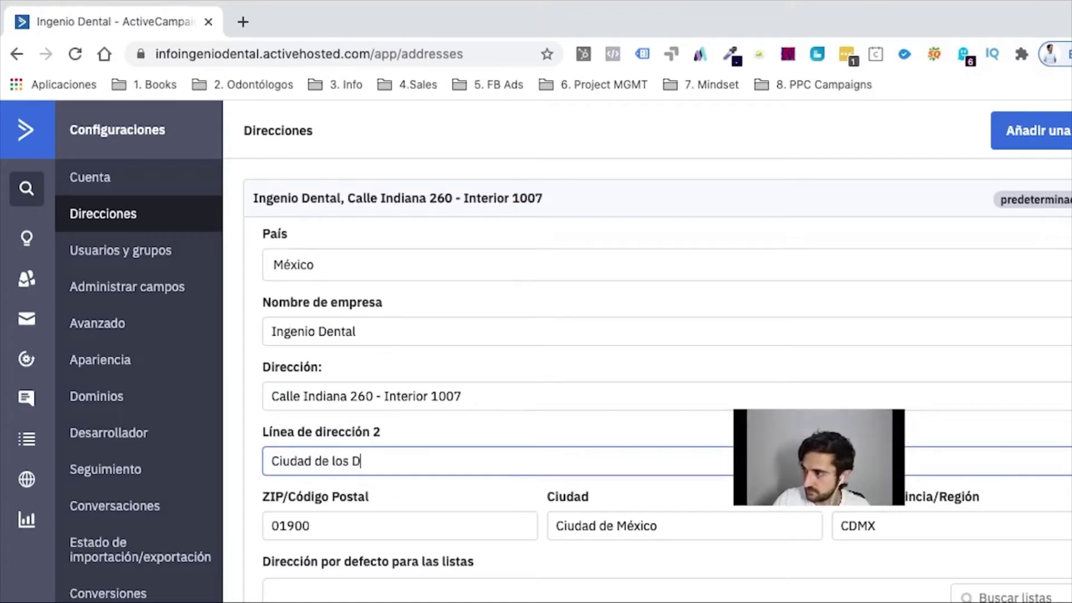
{"action": "type", "text": "eportes, Benito Juárez"}
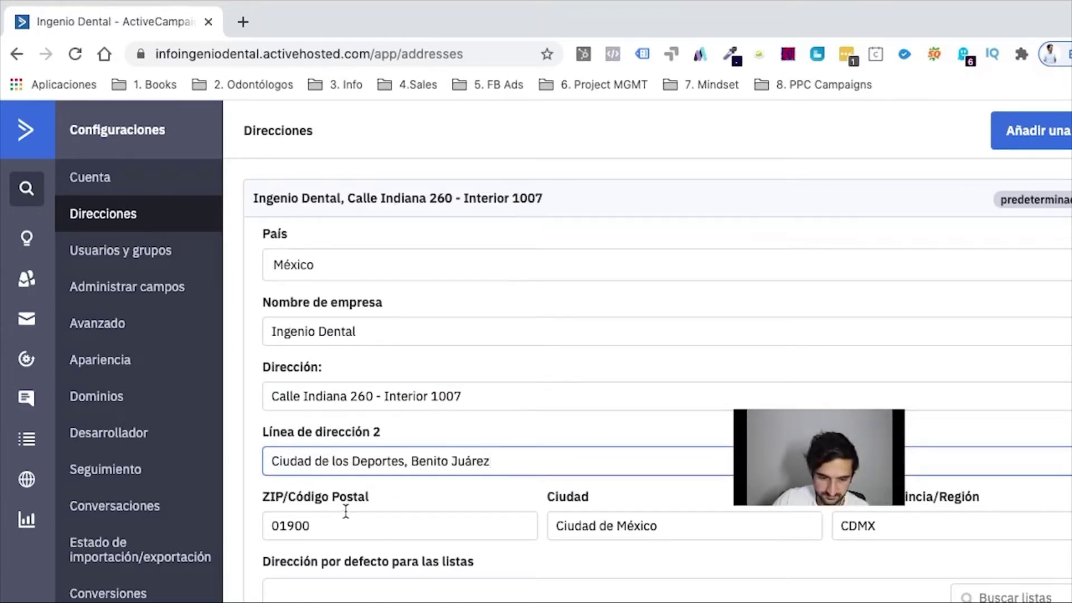
{"action": "left_click", "coordinate": [342, 514]}
{"action": "double_click", "coordinate": [340, 515]}
{"action": "type", "text": "03"}
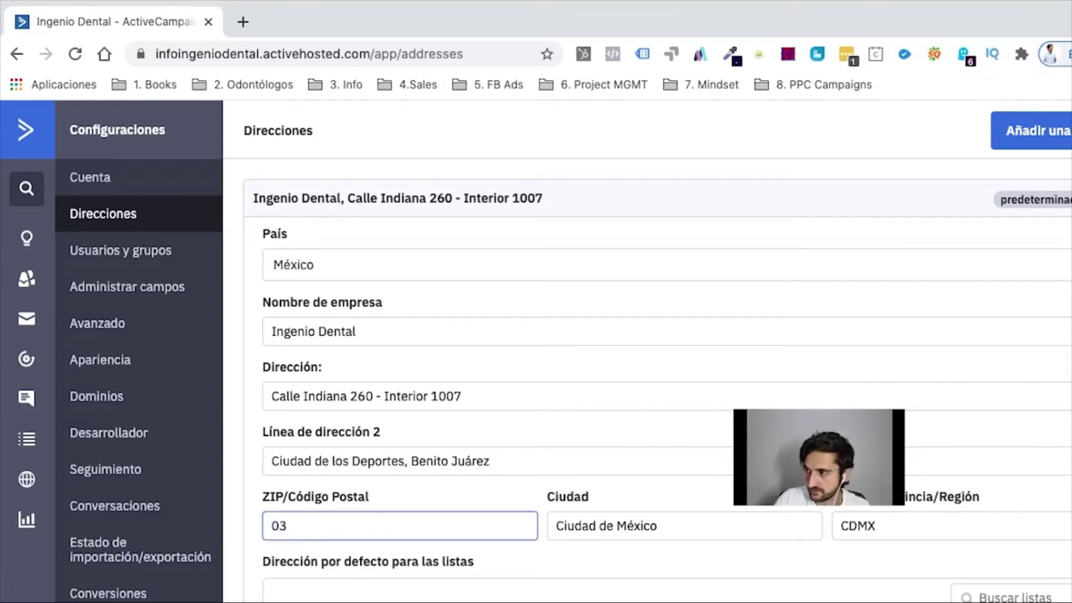
{"action": "type", "text": "710"}
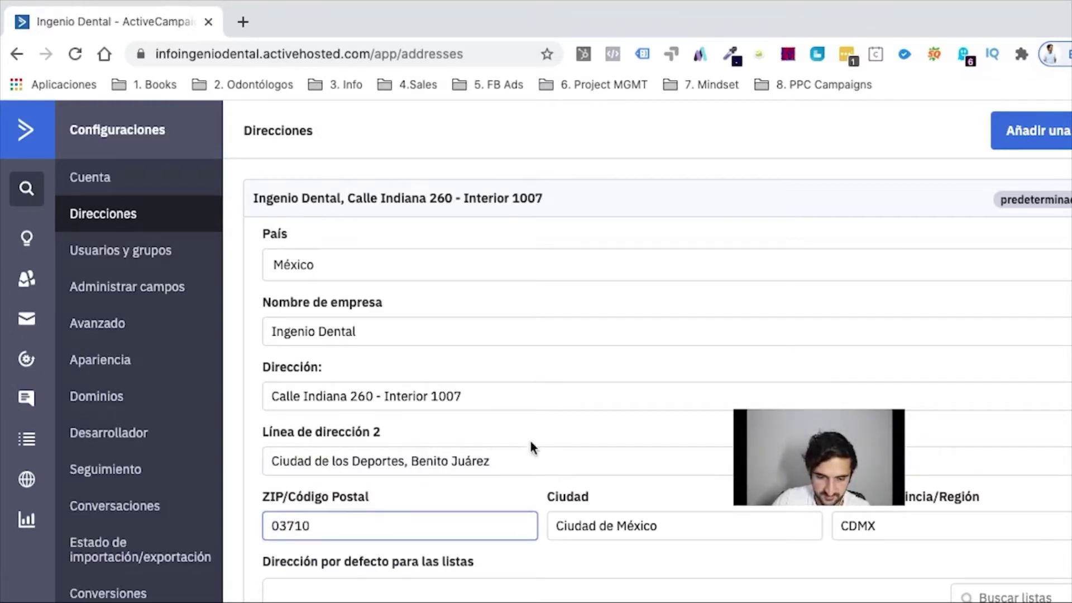
{"action": "scroll", "coordinate": [745, 536], "scroll_direction": "down", "scroll_amount": 4}
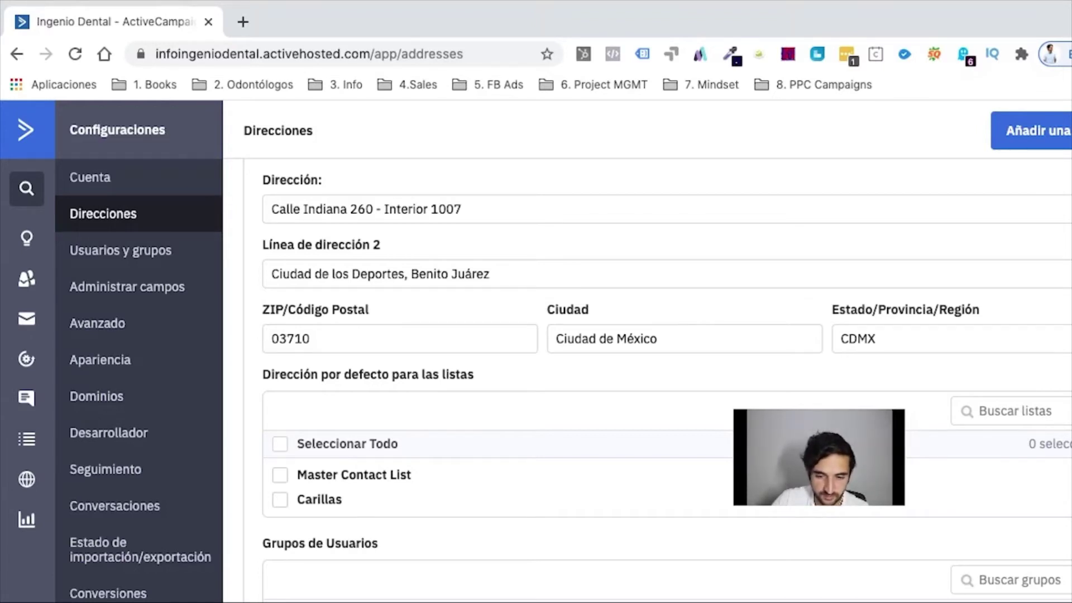
Step: Show the Usuarios y grupos settings listing the single admin user
{"action": "left_click", "coordinate": [179, 258]}
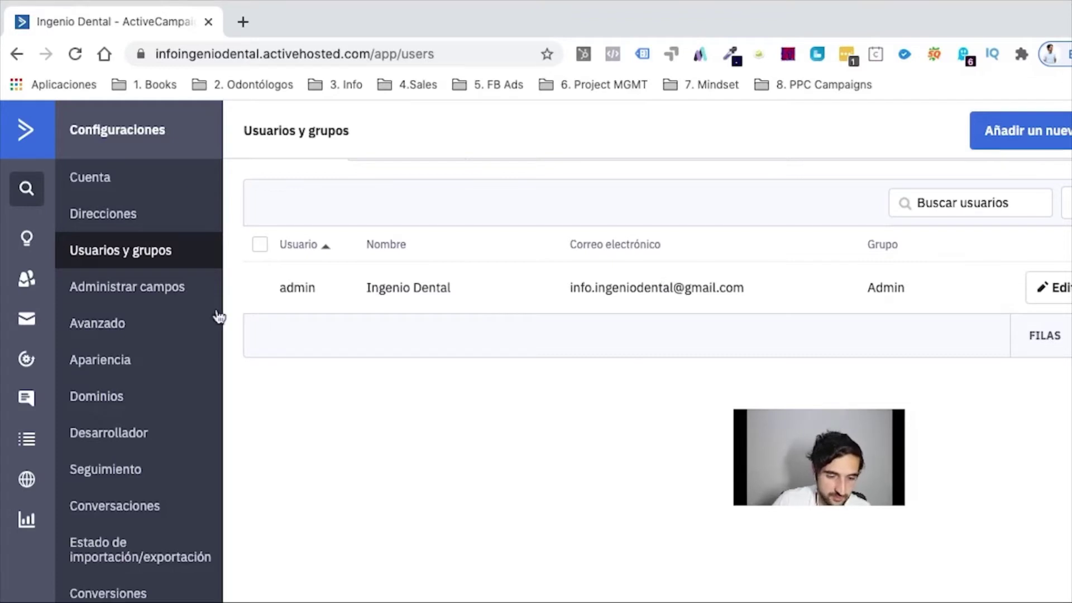
Step: Browse the Avanzado and Dominios settings, ending on Desarrollador with the API URL and key
{"action": "left_click", "coordinate": [109, 328]}
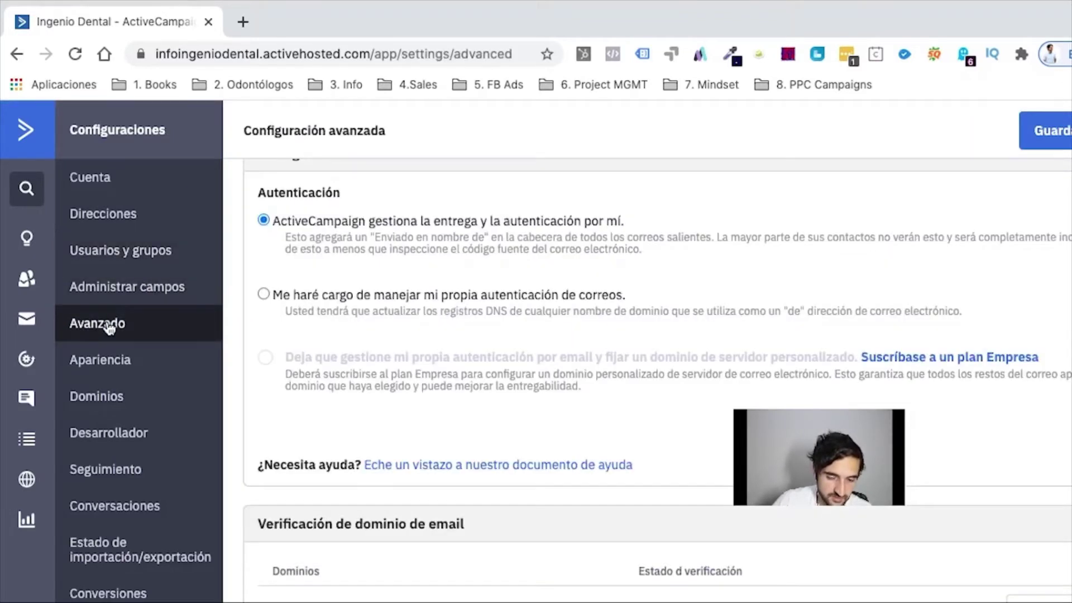
{"action": "scroll", "coordinate": [362, 433], "scroll_direction": "down", "scroll_amount": 8}
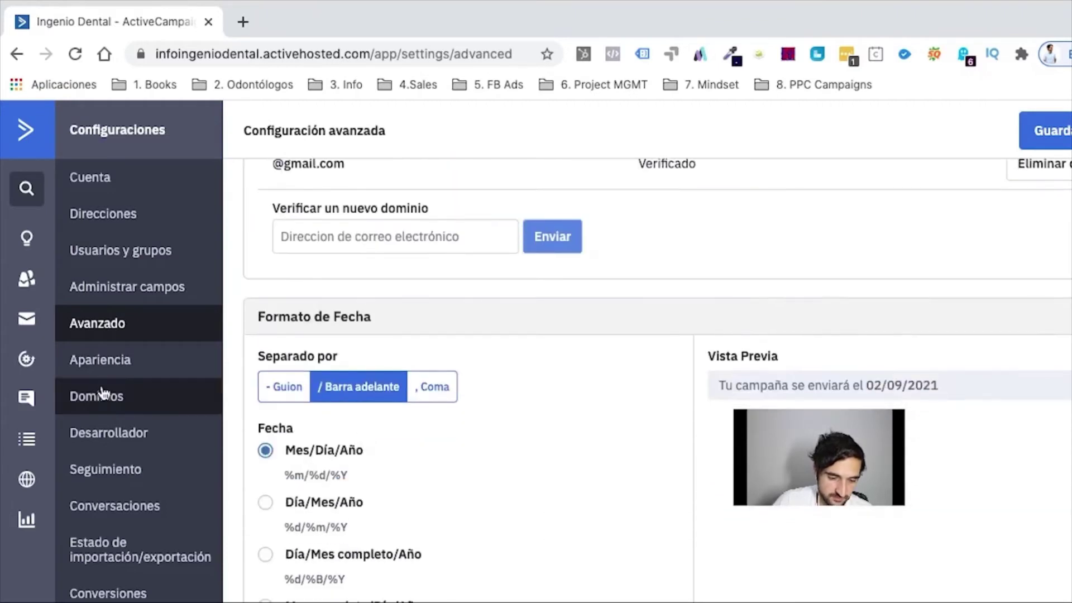
{"action": "left_click", "coordinate": [93, 398]}
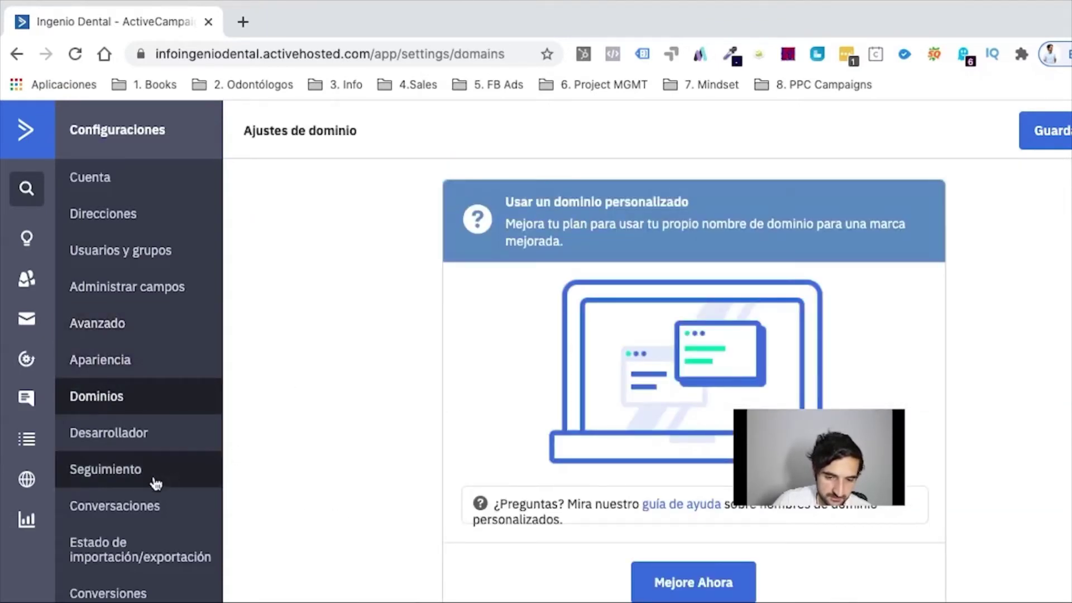
{"action": "left_click", "coordinate": [126, 445]}
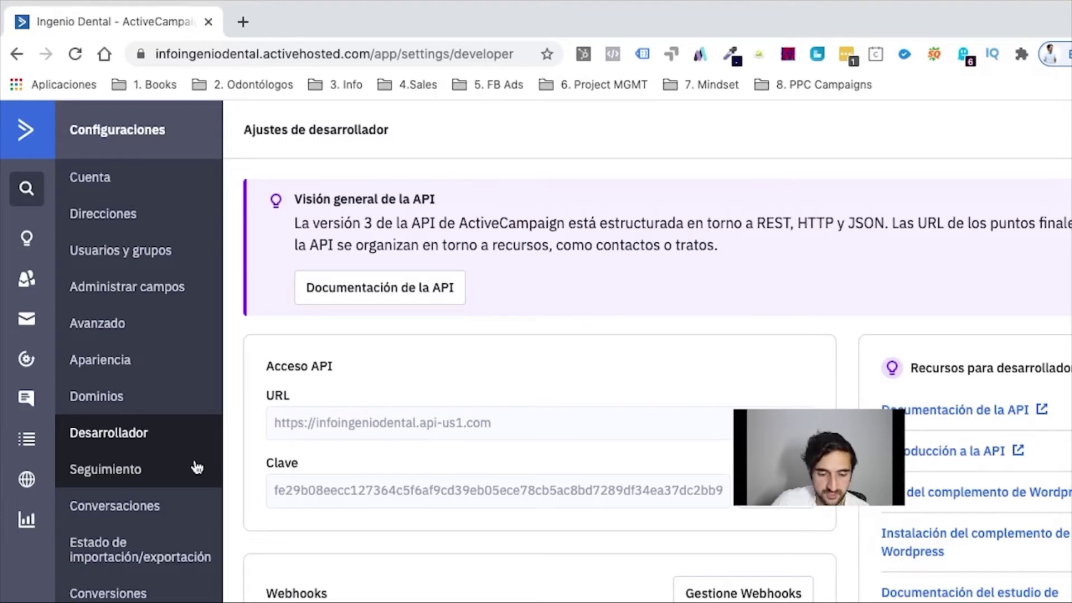
Step: Review the Seguimiento settings with clinicaingeniodental.com whitelisted, then move to the Reportes section
{"action": "left_click", "coordinate": [146, 483]}
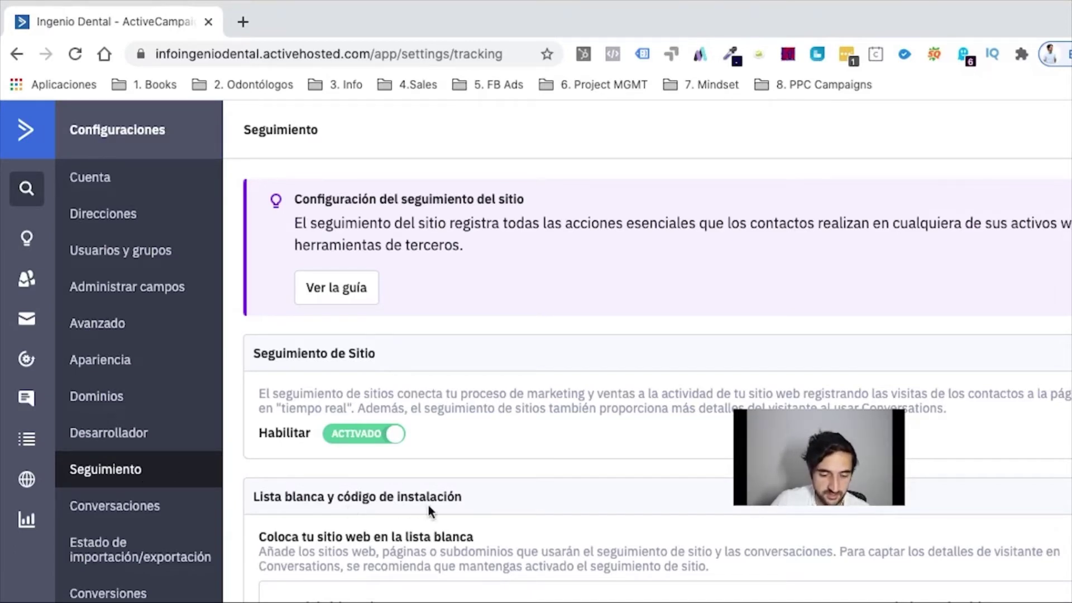
{"action": "scroll", "coordinate": [450, 508], "scroll_direction": "down", "scroll_amount": 1}
{"action": "scroll", "coordinate": [450, 508], "scroll_direction": "down", "scroll_amount": 6}
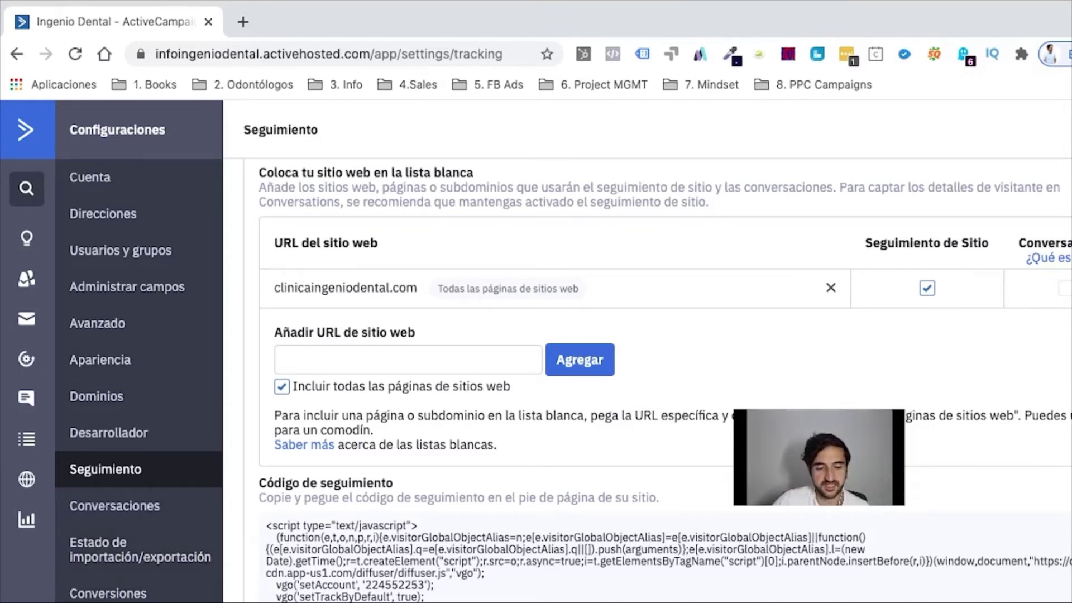
{"action": "left_click", "coordinate": [21, 525]}
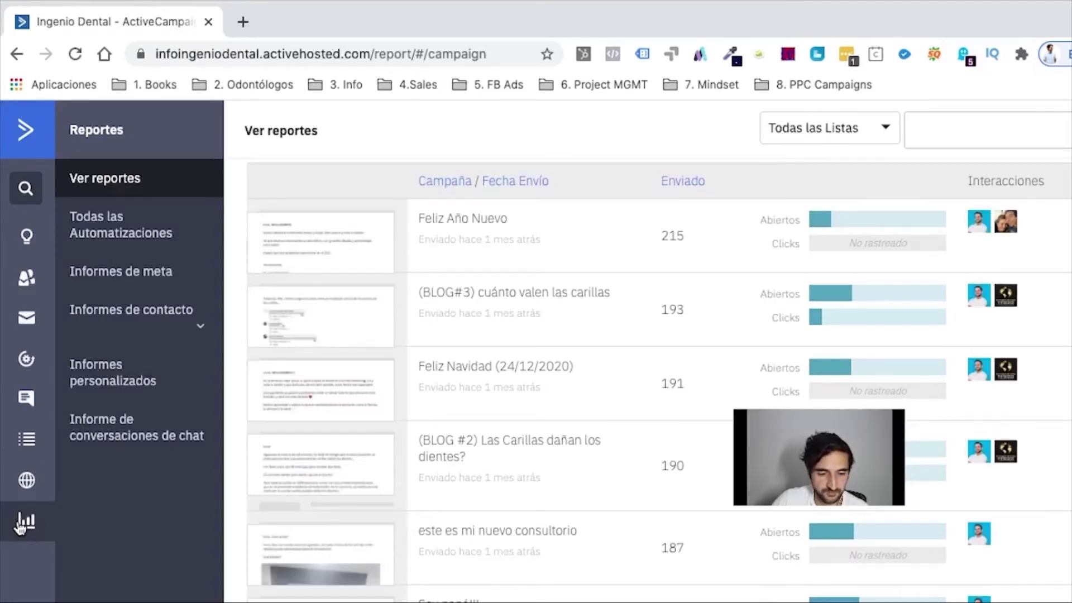
Step: Expand the Informes de contacto report options in Reportes
{"action": "left_click", "coordinate": [201, 333]}
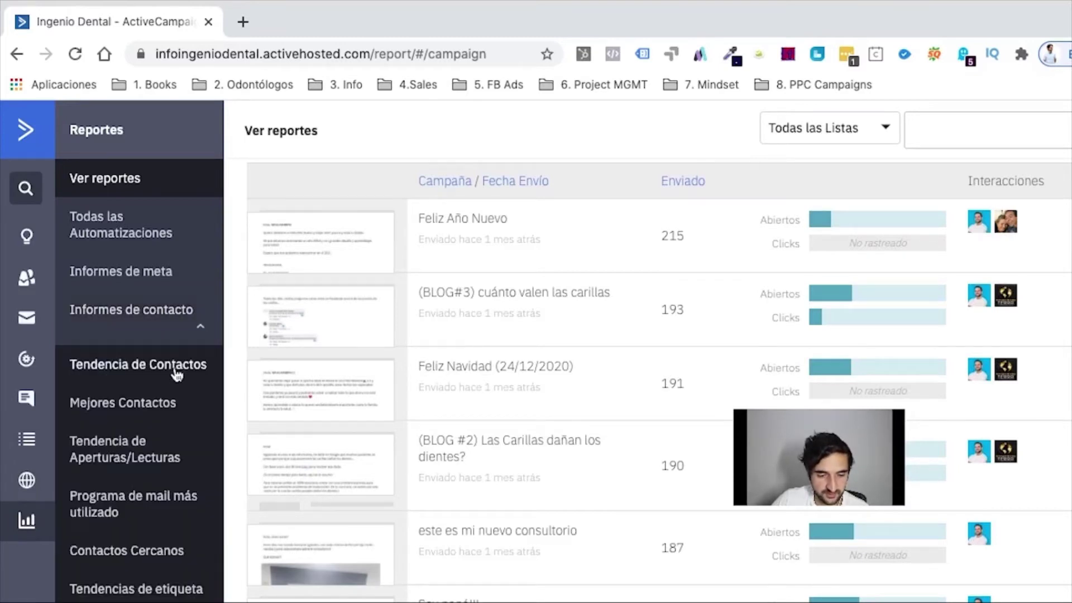
Step: Inspect the Tendencia de Aperturas/Lecturas charts for opens by weekday and by hour
{"action": "left_click", "coordinate": [132, 458]}
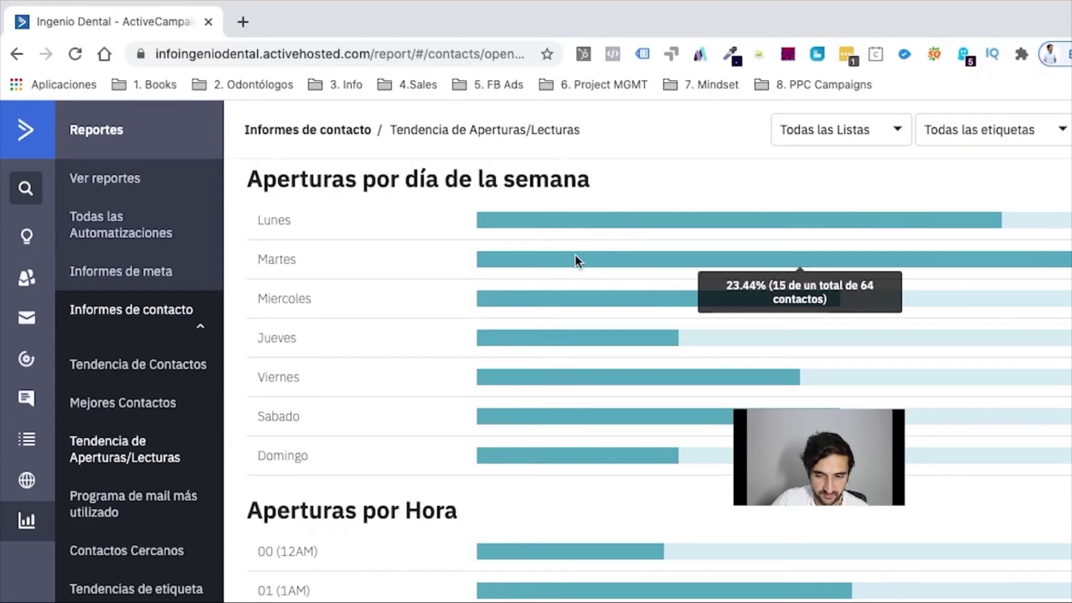
{"action": "scroll", "coordinate": [463, 423], "scroll_direction": "down", "scroll_amount": 12}
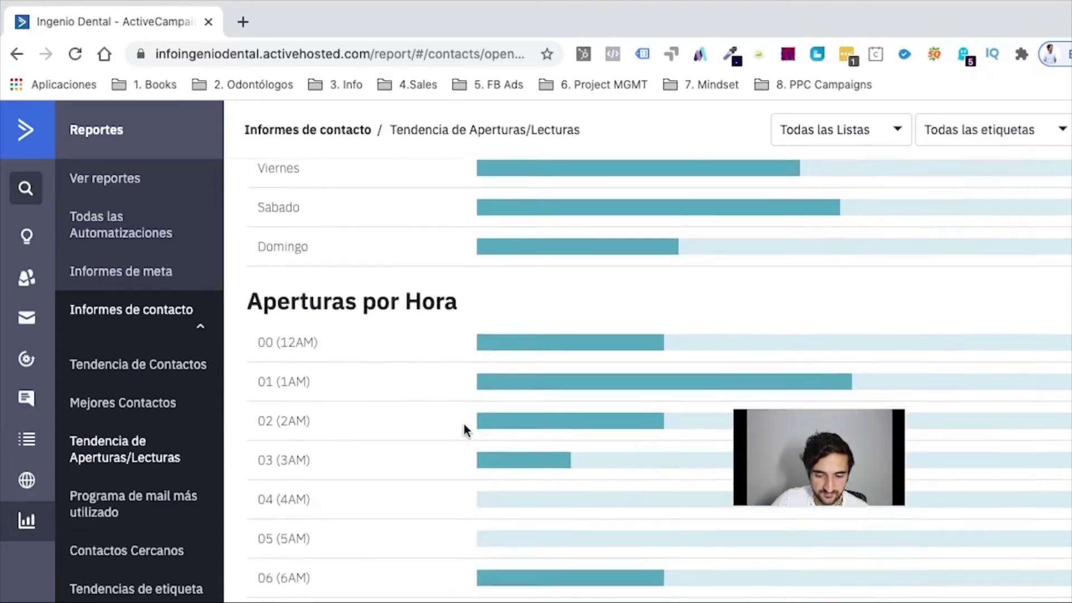
{"action": "scroll", "coordinate": [463, 423], "scroll_direction": "down", "scroll_amount": 3}
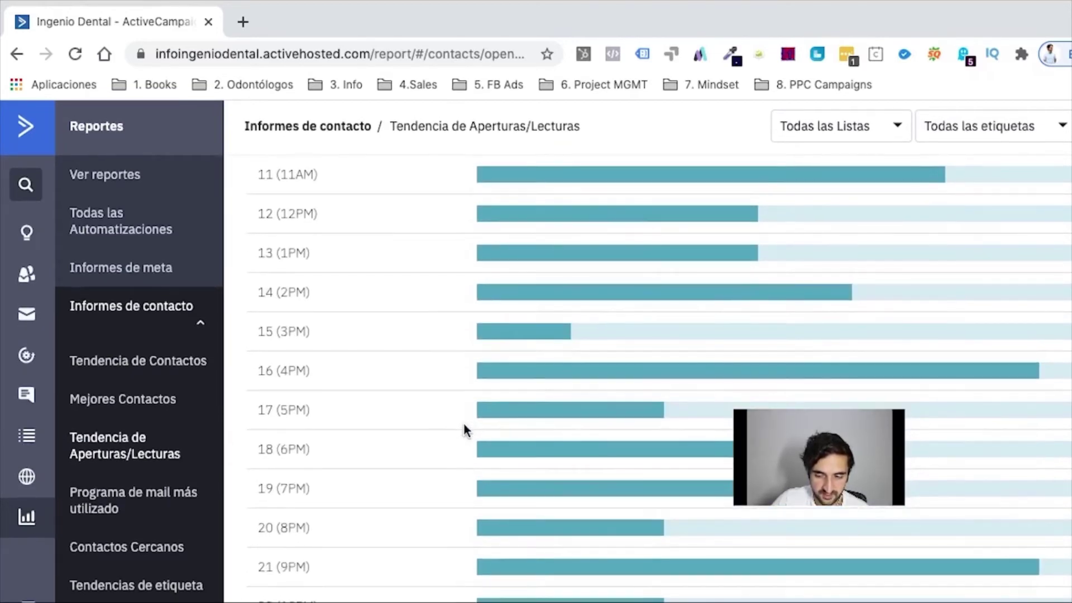
{"action": "mouse_move", "coordinate": [764, 379]}
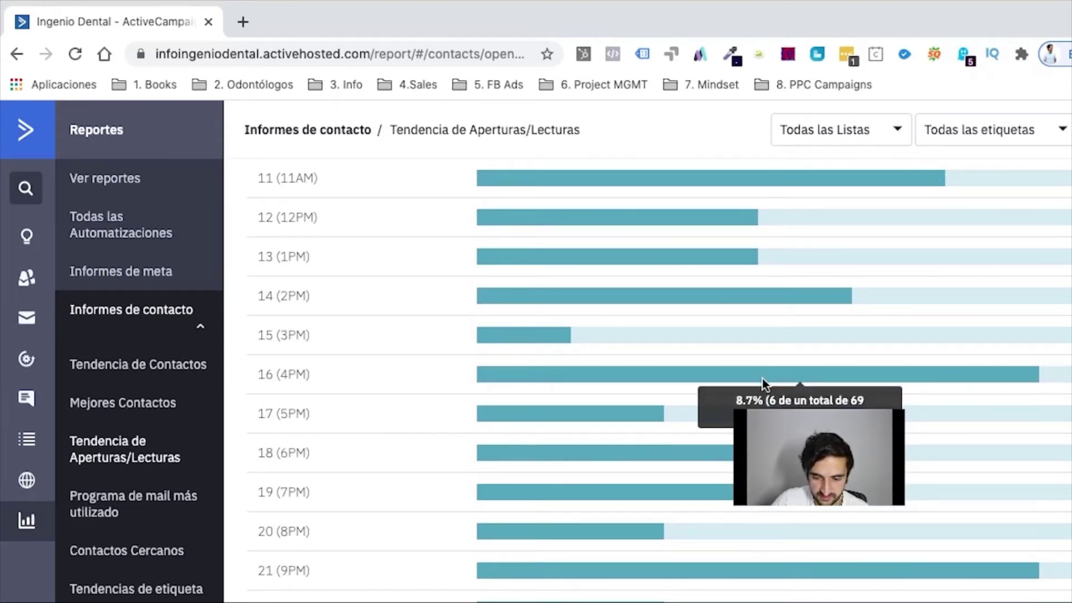
{"action": "mouse_move", "coordinate": [706, 574]}
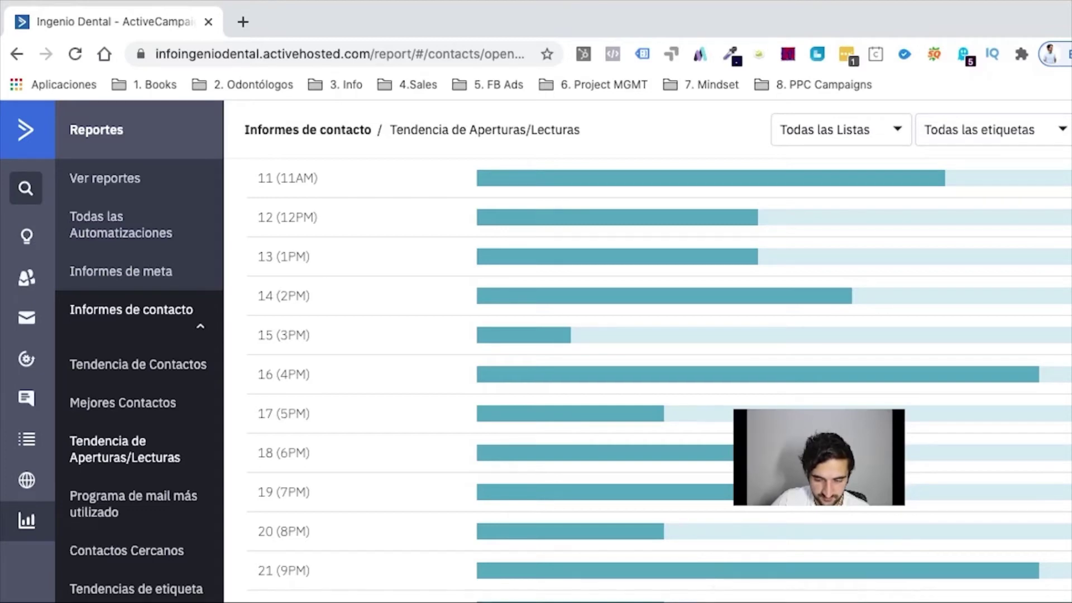
{"action": "scroll", "coordinate": [601, 450], "scroll_direction": "up", "scroll_amount": 12}
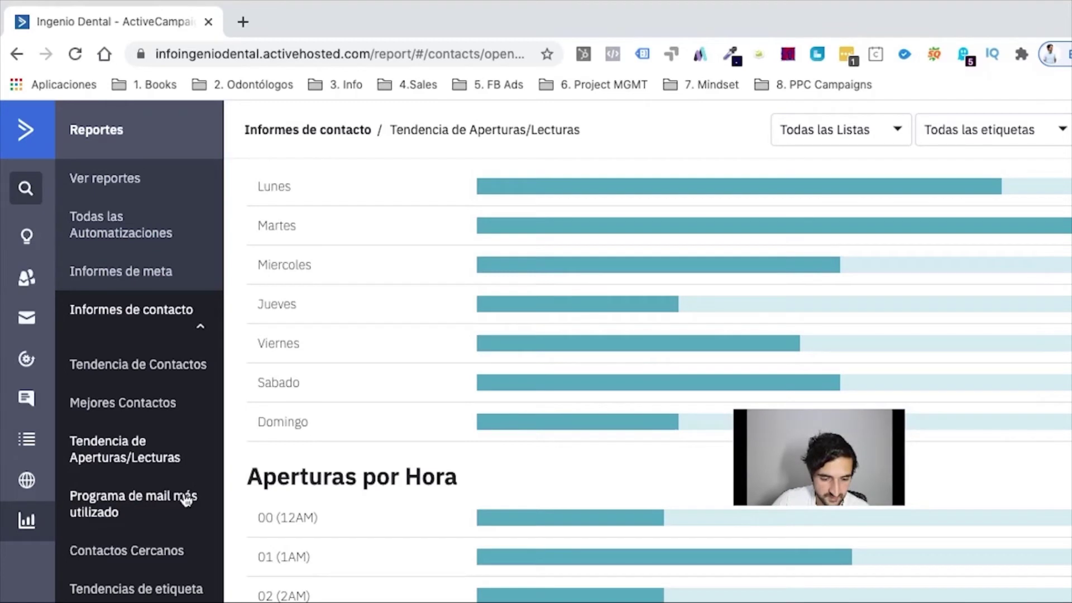
Step: Step through the email client, Contactos Cercanos and Tendencia de Contactos reports to Mejores Contactos
{"action": "left_click", "coordinate": [125, 505]}
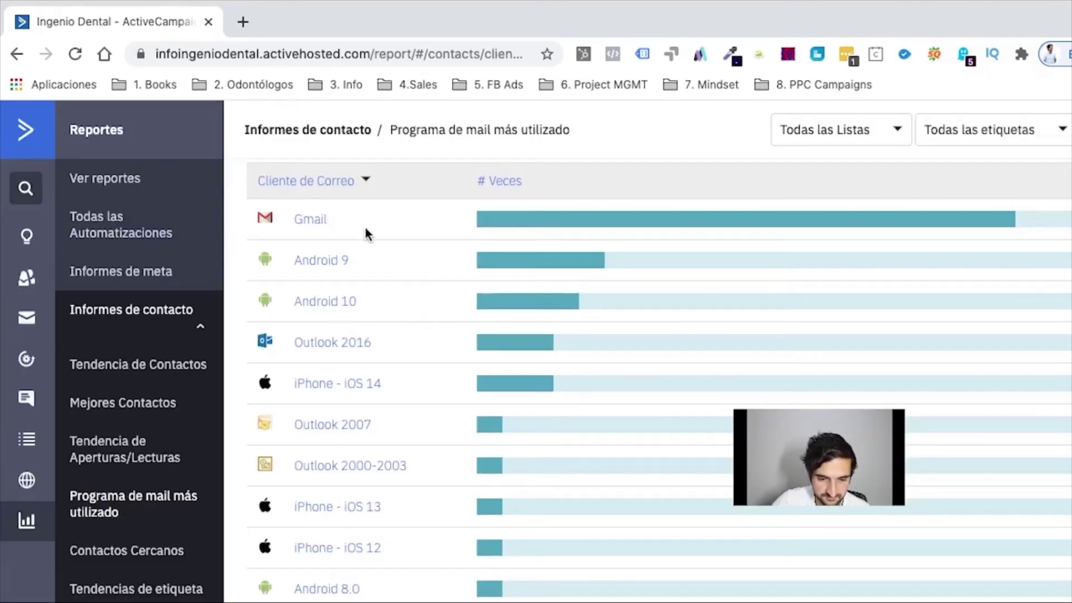
{"action": "left_click", "coordinate": [129, 559]}
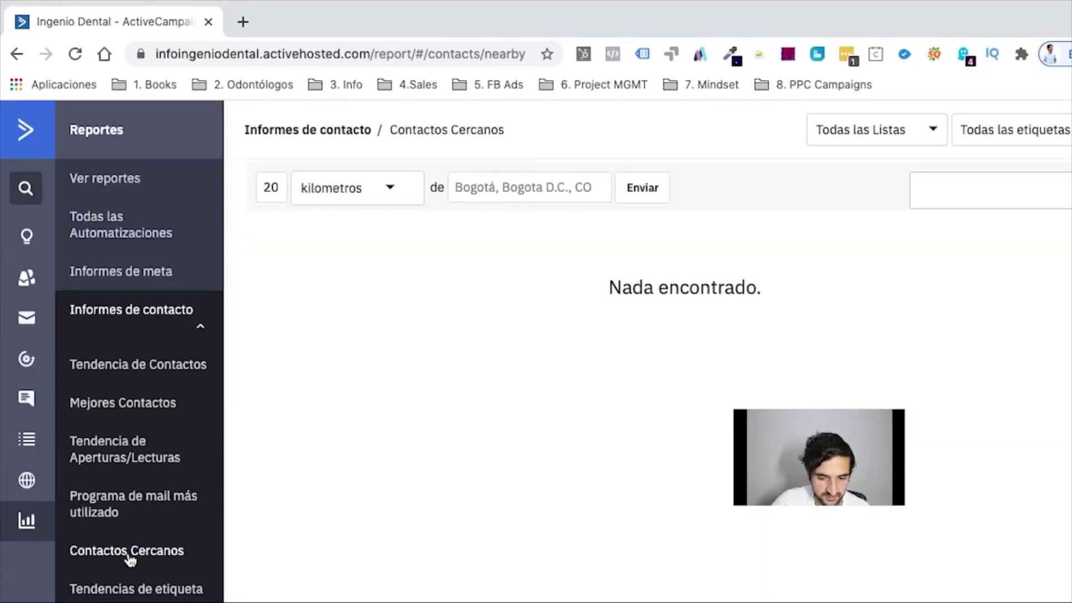
{"action": "left_click", "coordinate": [119, 372]}
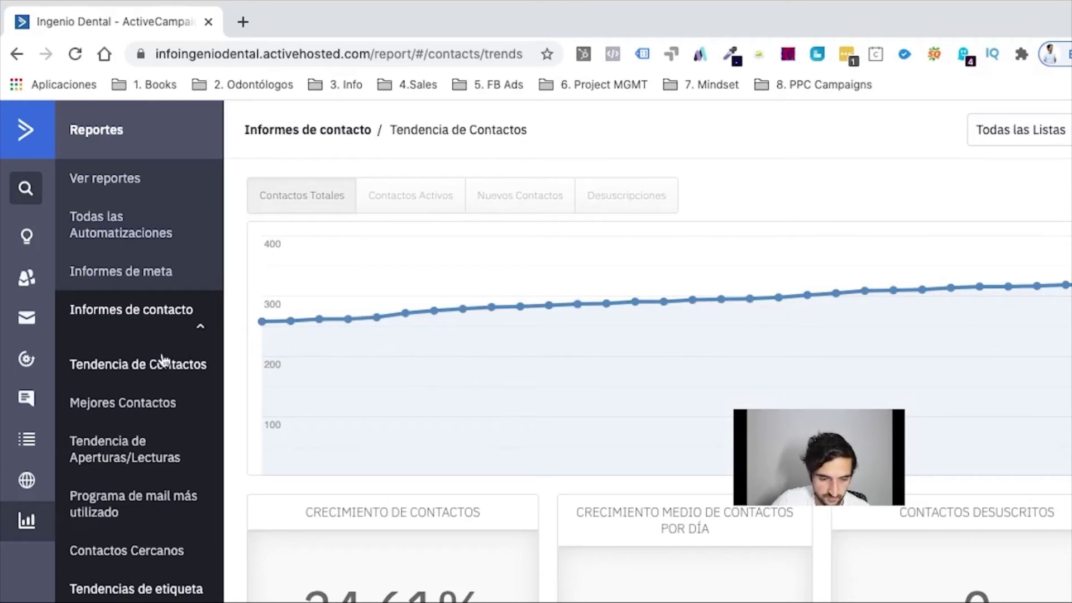
{"action": "left_click", "coordinate": [130, 398]}
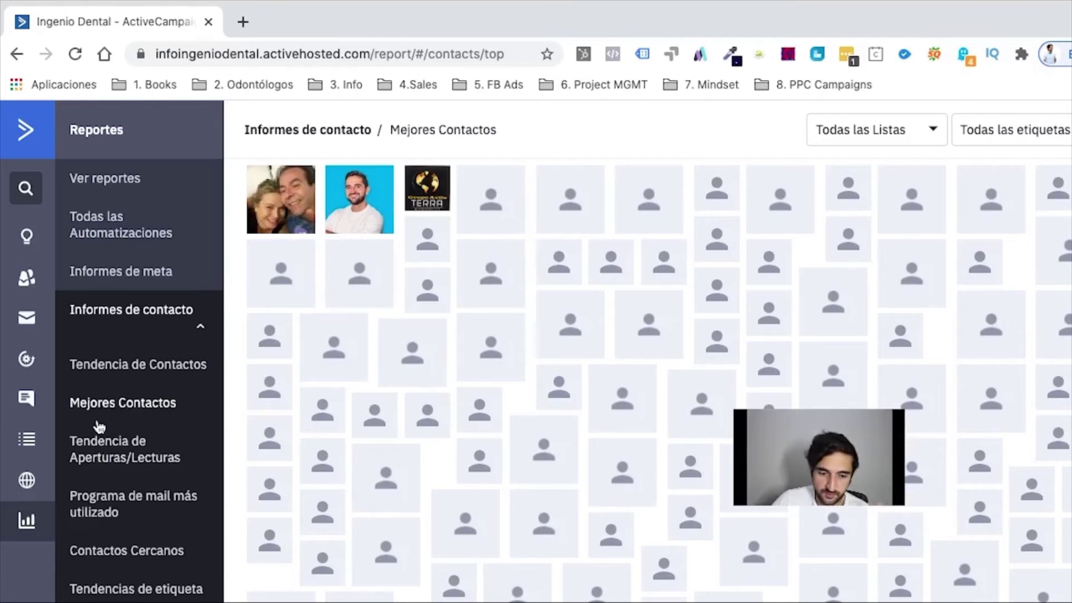
Step: Go to the Sitio section's Pages view with its empty Default folder
{"action": "left_click", "coordinate": [29, 483]}
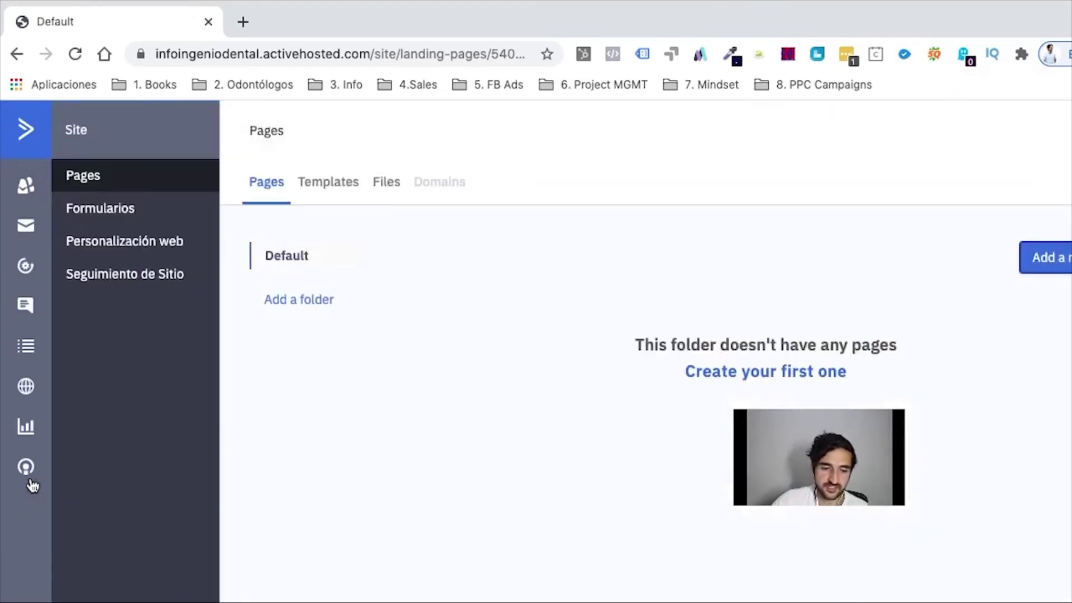
Step: Glance at Formularios, dismiss its intro popup, then view Listas: Carillas (266) and Master Contact List (245)
{"action": "left_click", "coordinate": [123, 211]}
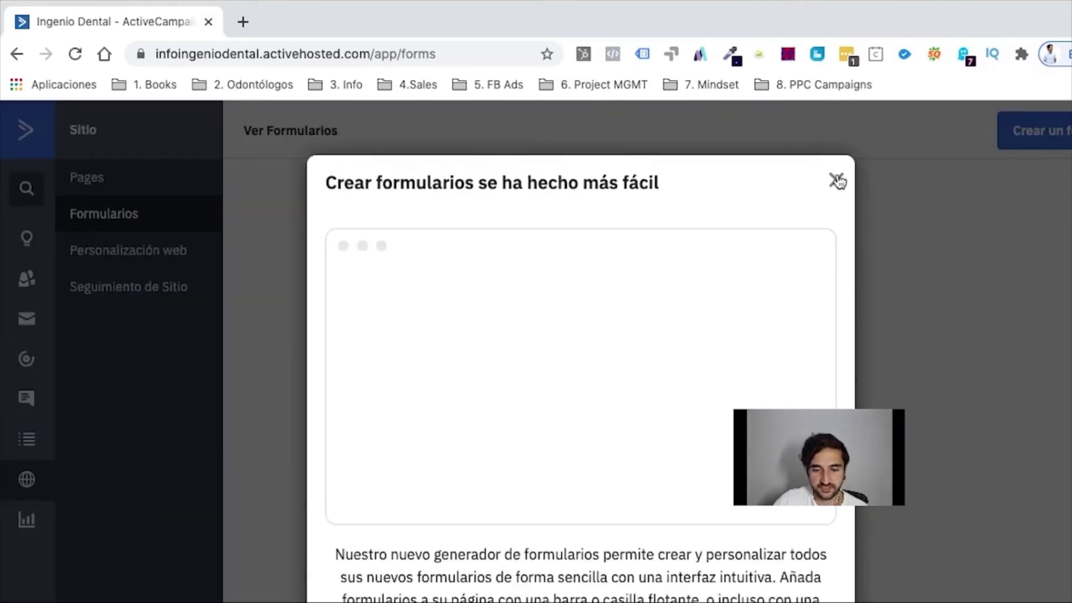
{"action": "left_click", "coordinate": [836, 181]}
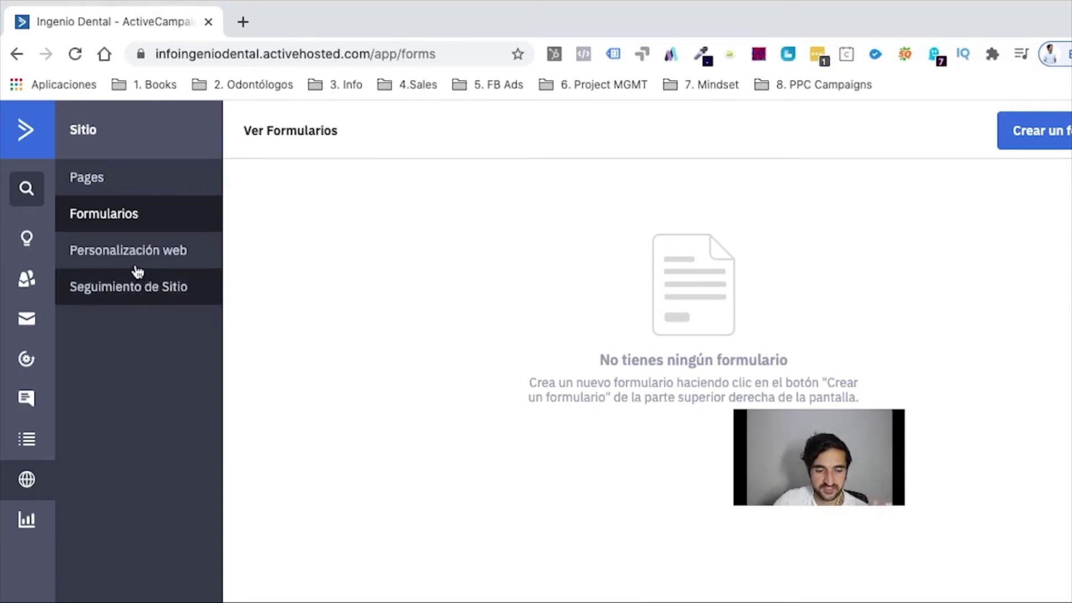
{"action": "left_click", "coordinate": [29, 444]}
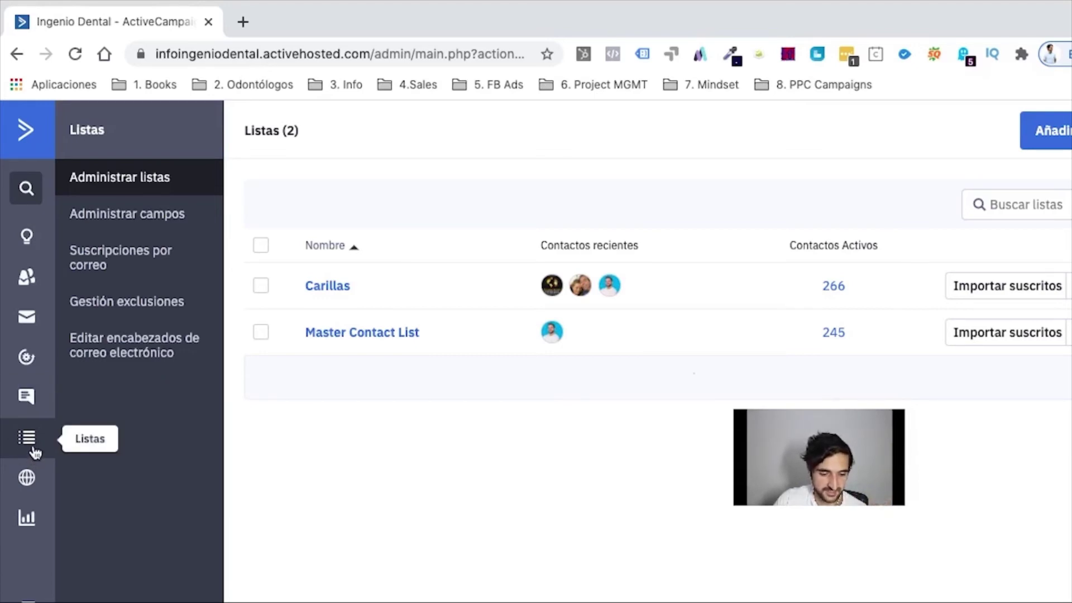
Step: Browse the Conversaciones trial page, then view Automatizaciones listing Blanqueamiento, Implantes Dentales and Correo de Bienvenida
{"action": "left_click", "coordinate": [25, 396]}
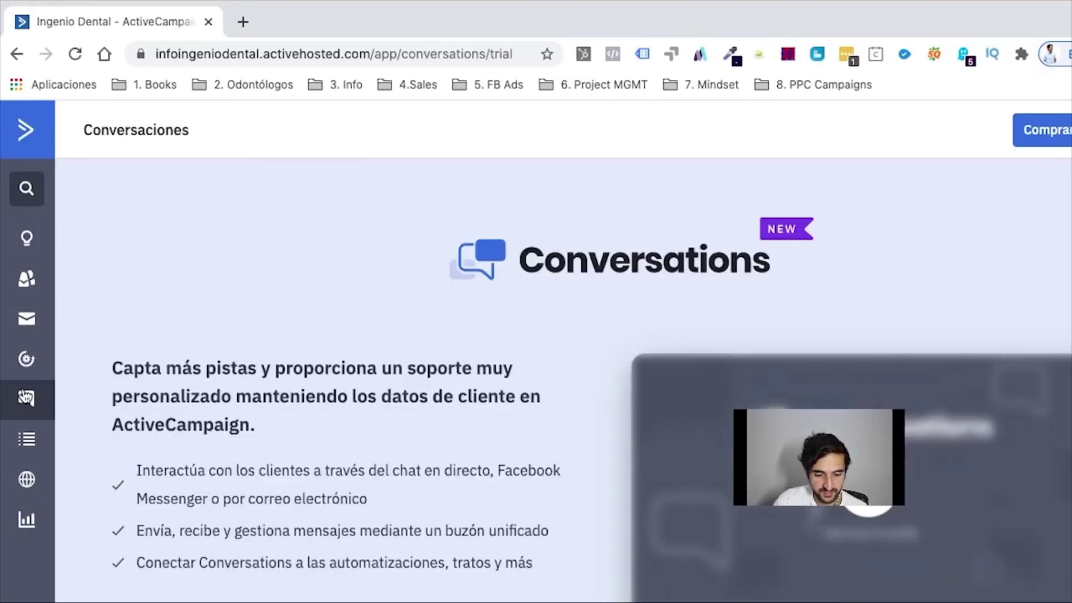
{"action": "scroll", "coordinate": [300, 469], "scroll_direction": "down", "scroll_amount": 5}
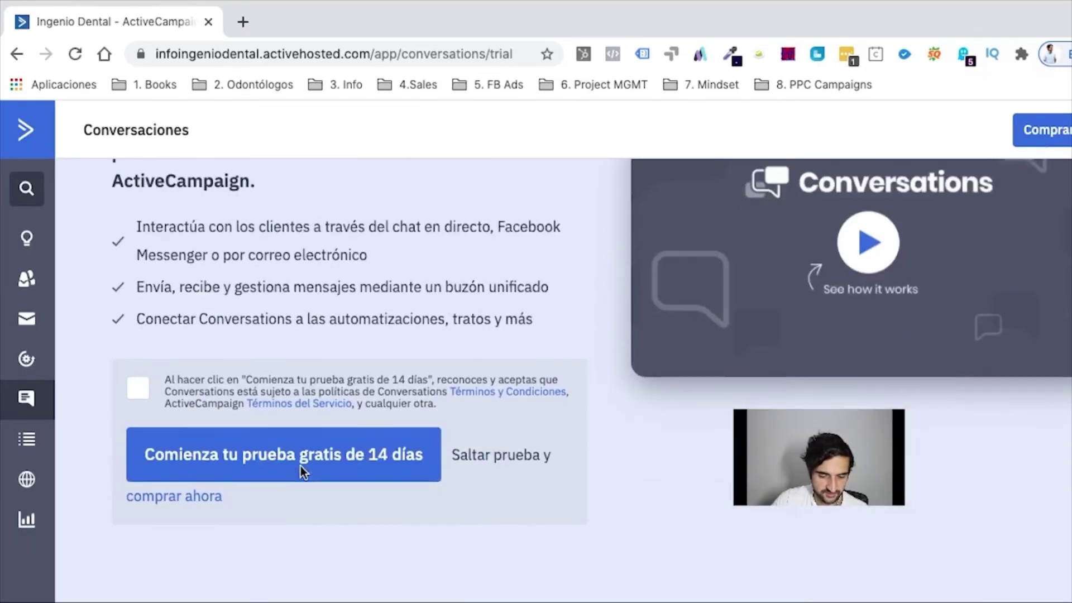
{"action": "scroll", "coordinate": [300, 469], "scroll_direction": "up", "scroll_amount": 3}
{"action": "scroll", "coordinate": [300, 469], "scroll_direction": "down", "scroll_amount": 4}
{"action": "scroll", "coordinate": [300, 469], "scroll_direction": "up", "scroll_amount": 6}
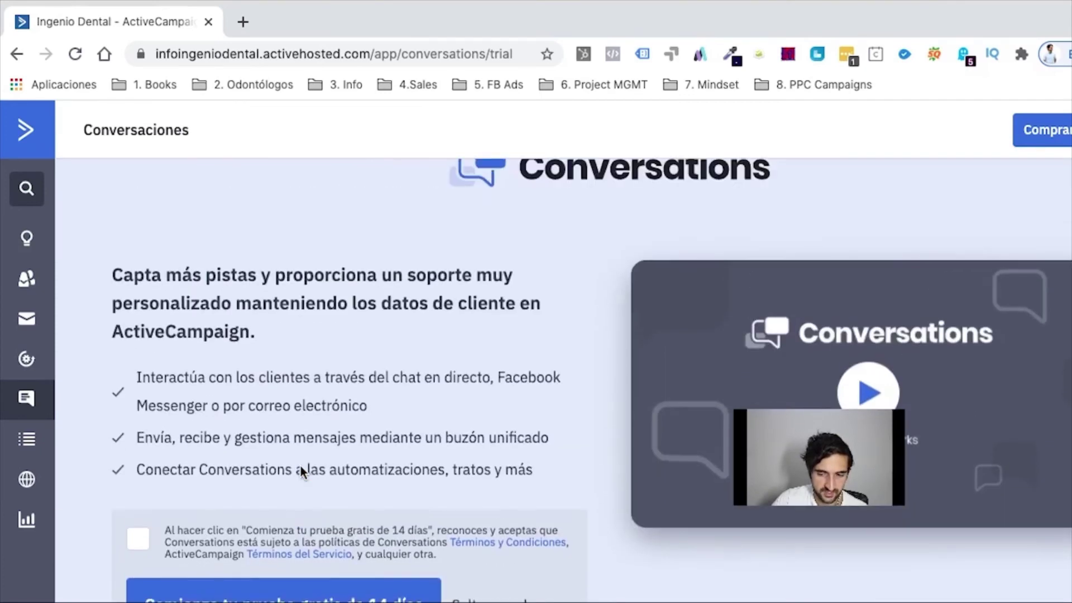
{"action": "scroll", "coordinate": [301, 466], "scroll_direction": "up", "scroll_amount": 1}
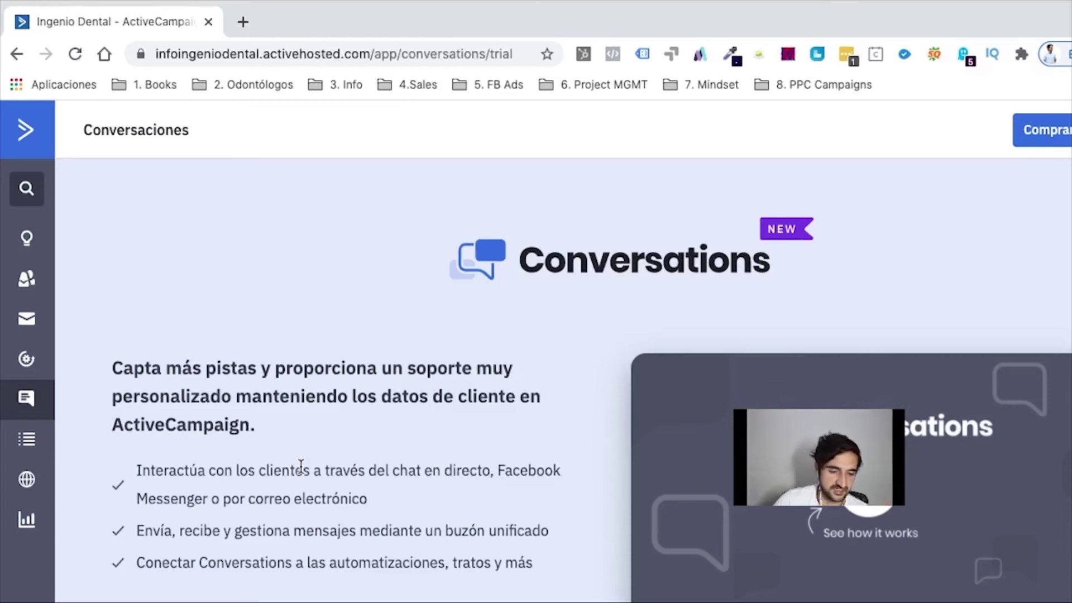
{"action": "left_click", "coordinate": [25, 362]}
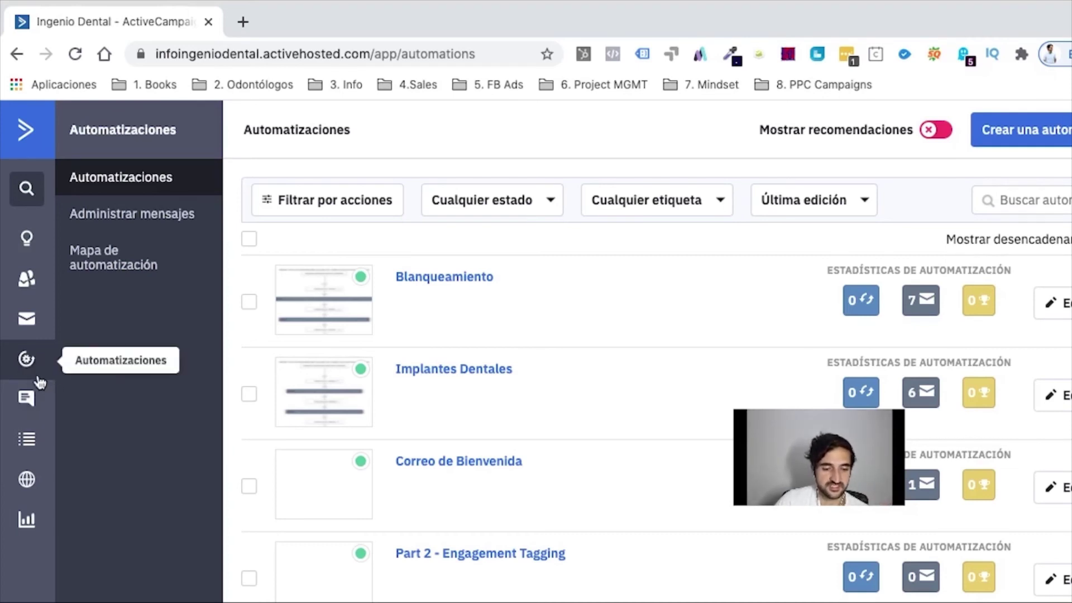
Step: Go to Campañas to see its email-sending best-practice recommendations
{"action": "left_click", "coordinate": [37, 335]}
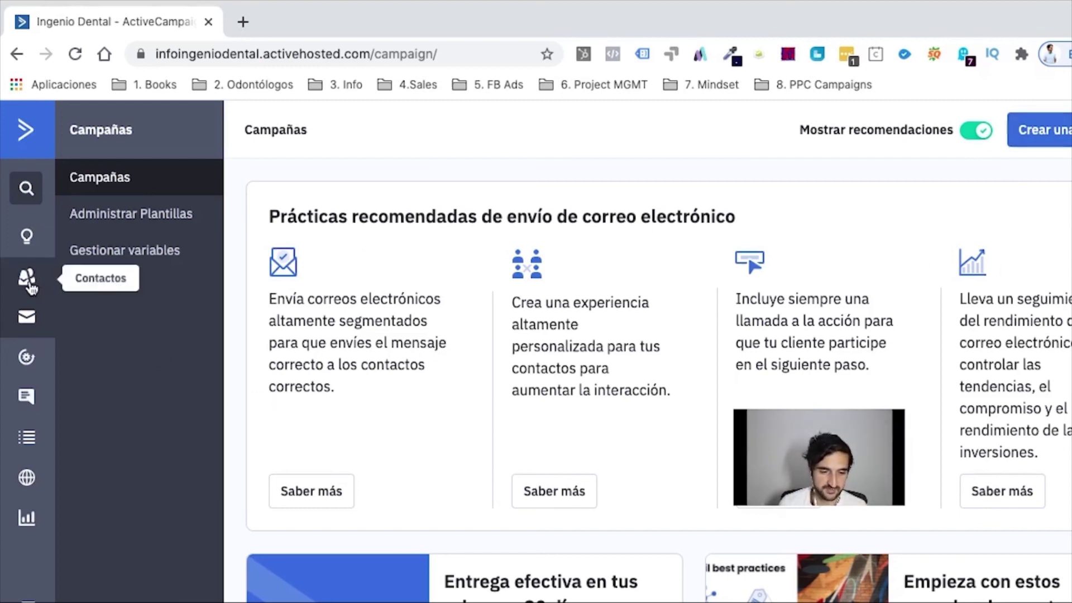
Step: Switch to Contactos to list the 319 contacts with their tags and creation dates
{"action": "left_click", "coordinate": [27, 283]}
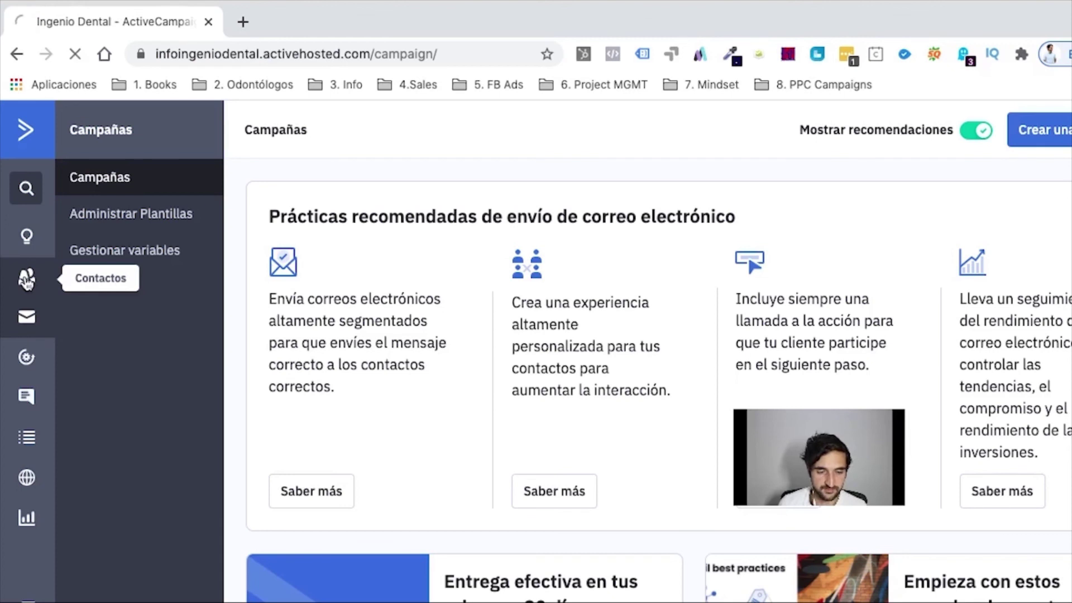